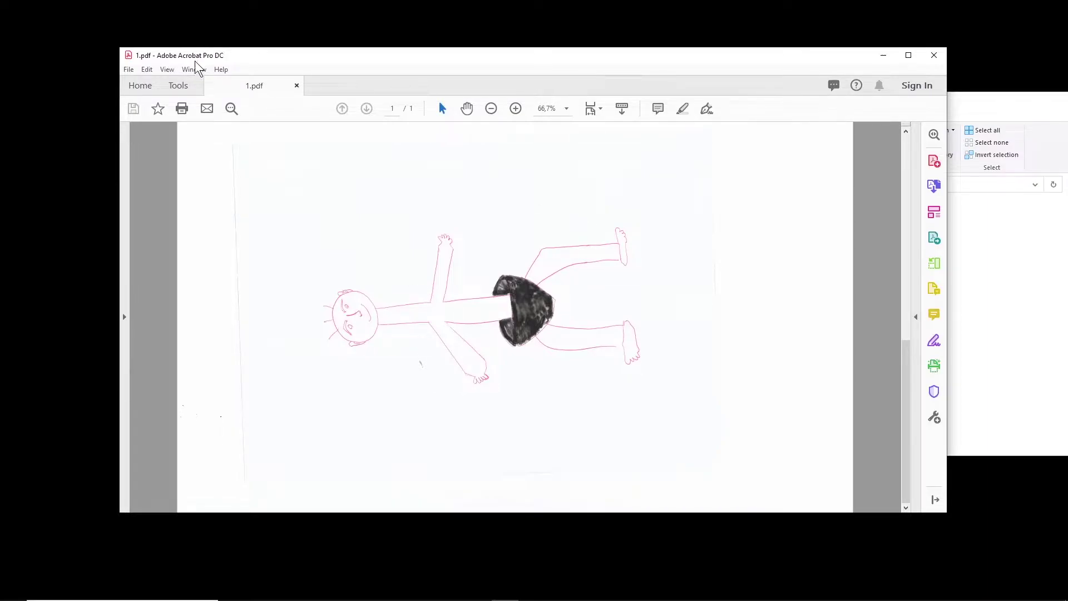
Step: Rotate the 1.pdf page view clockwise so the drawing stands upright
click(169, 70)
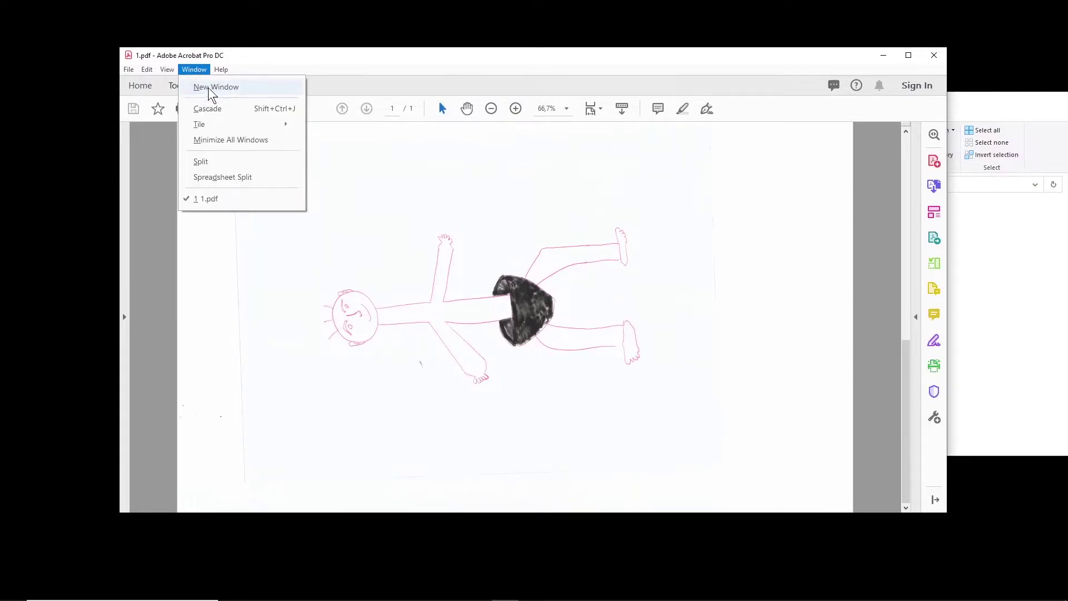
mouse_move(221, 89)
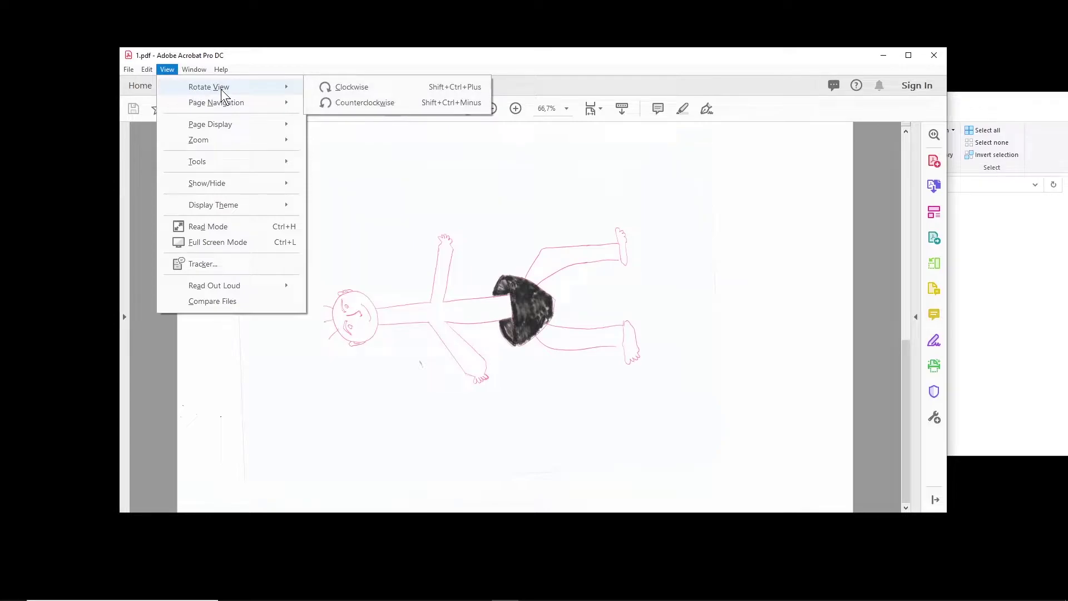
click(347, 89)
scroll(468, 252, up, 1)
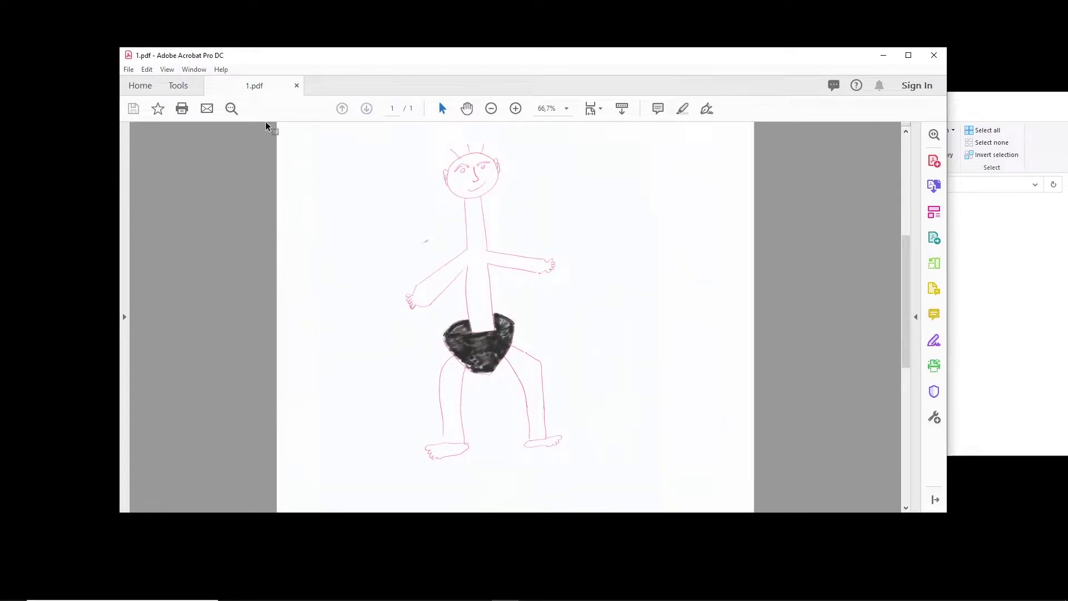
Step: Open Save As, dismiss the dialog, and close 1.pdf
click(128, 69)
click(177, 153)
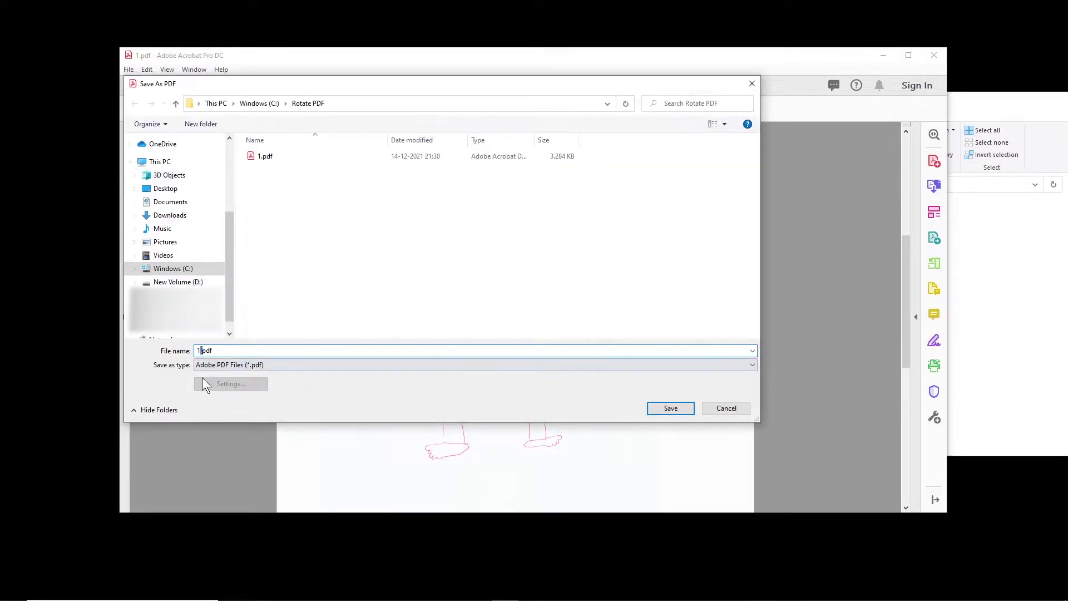
key(Return)
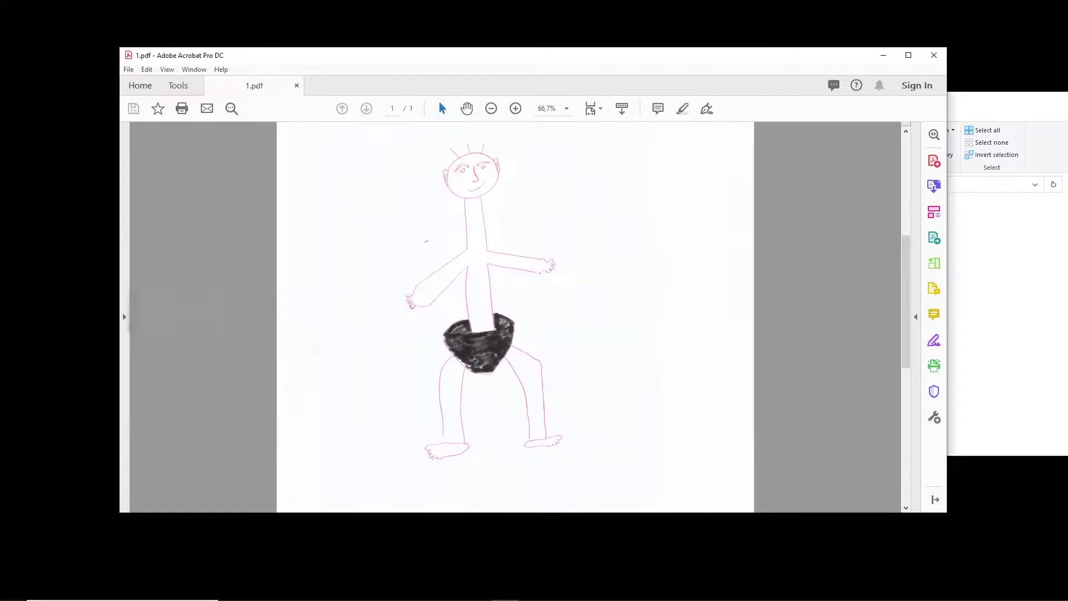
click(934, 55)
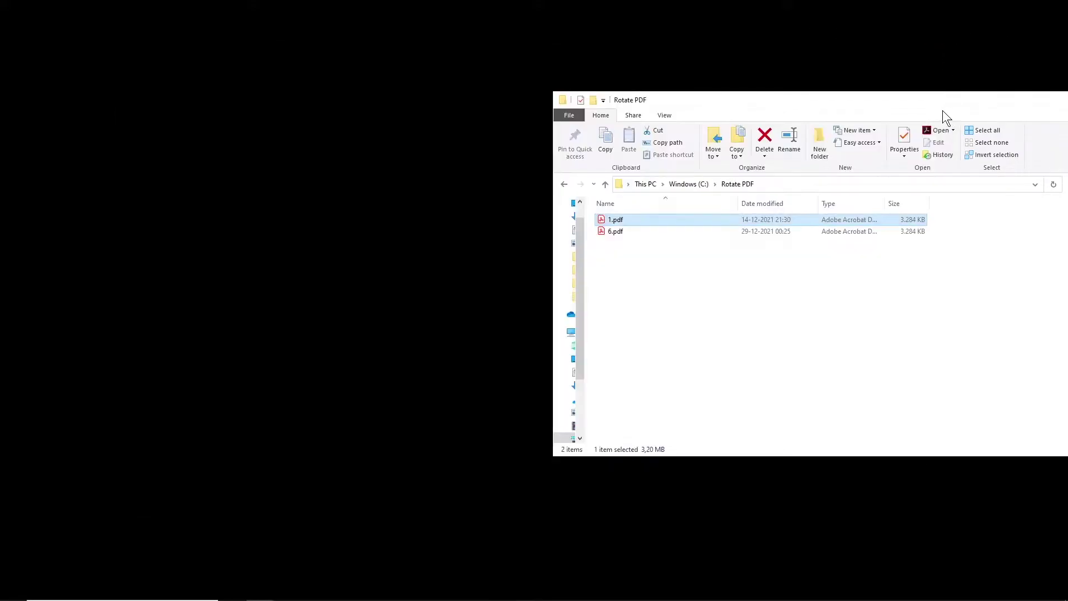
Step: Open 6.pdf from the Rotate PDF folder and set the zoom to 100%
double_click(619, 231)
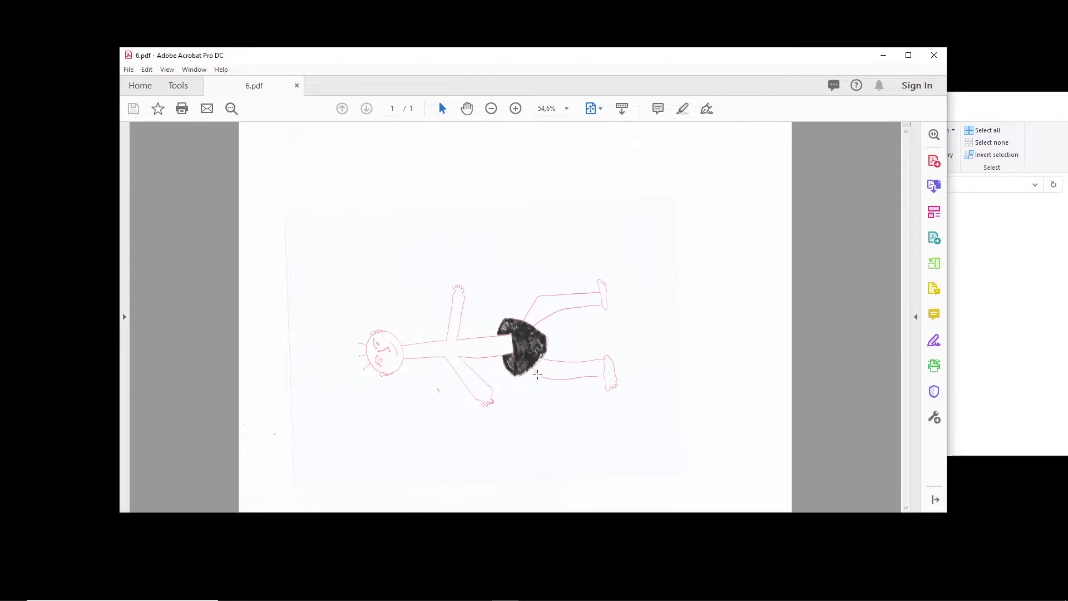
click(515, 108)
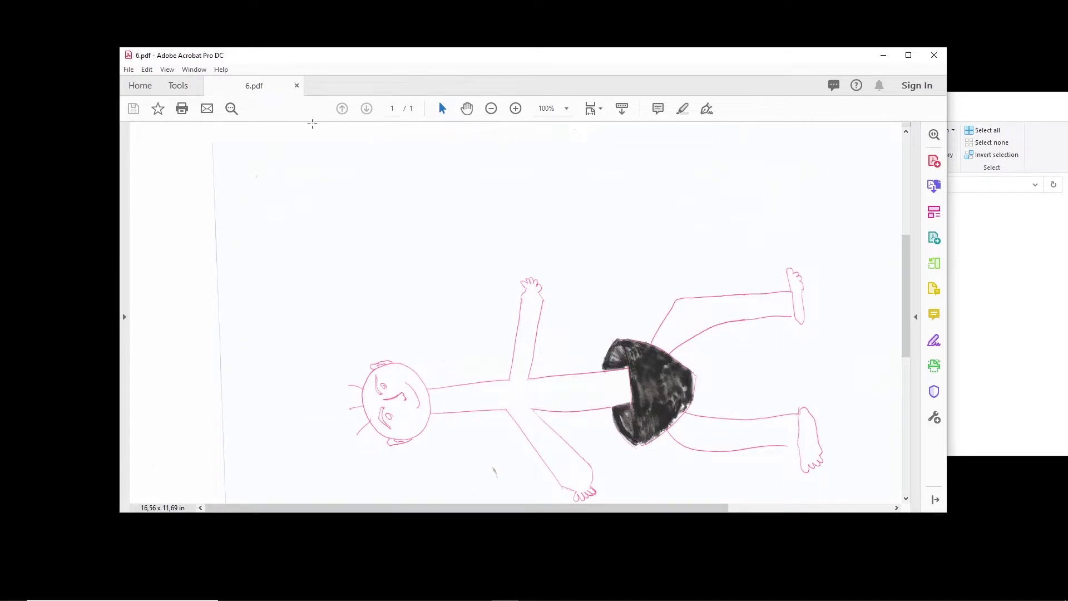
Step: Permanently rotate the 6.pdf page clockwise to portrait with Organize Pages
click(490, 110)
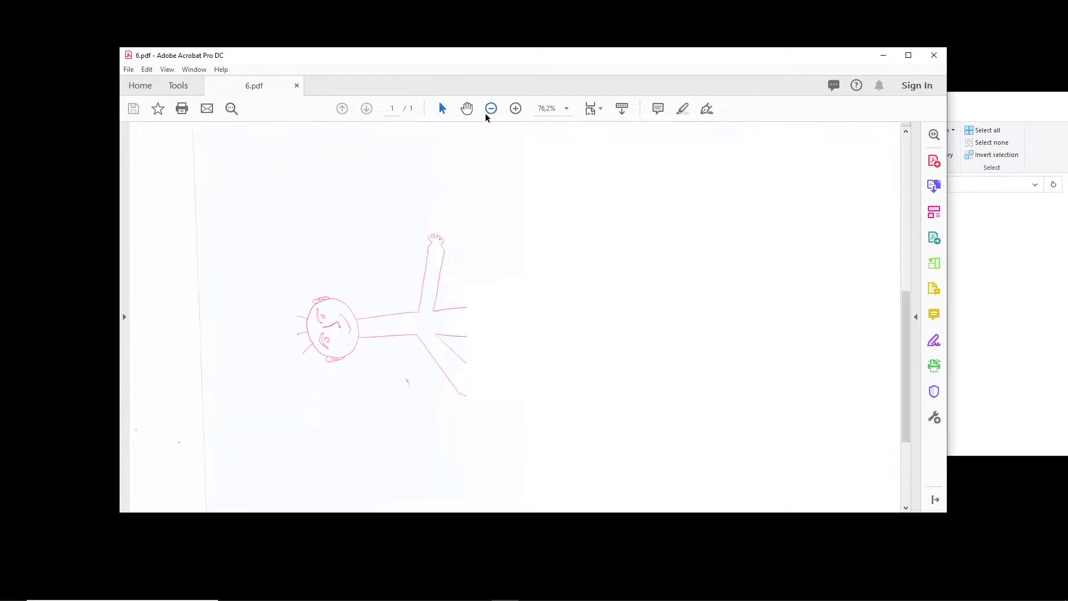
click(167, 71)
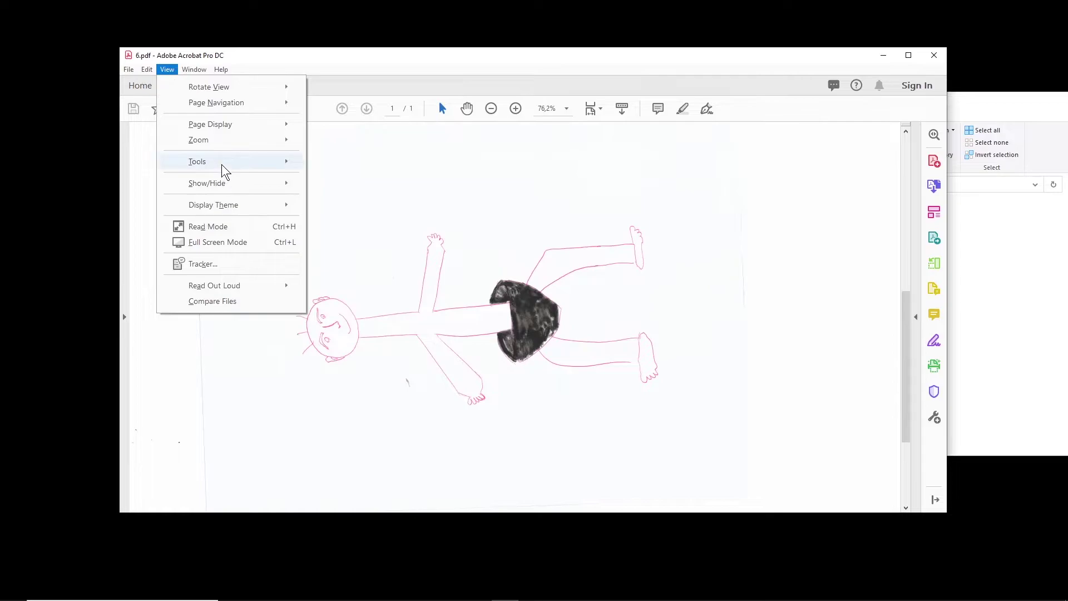
mouse_move(221, 163)
mouse_move(368, 229)
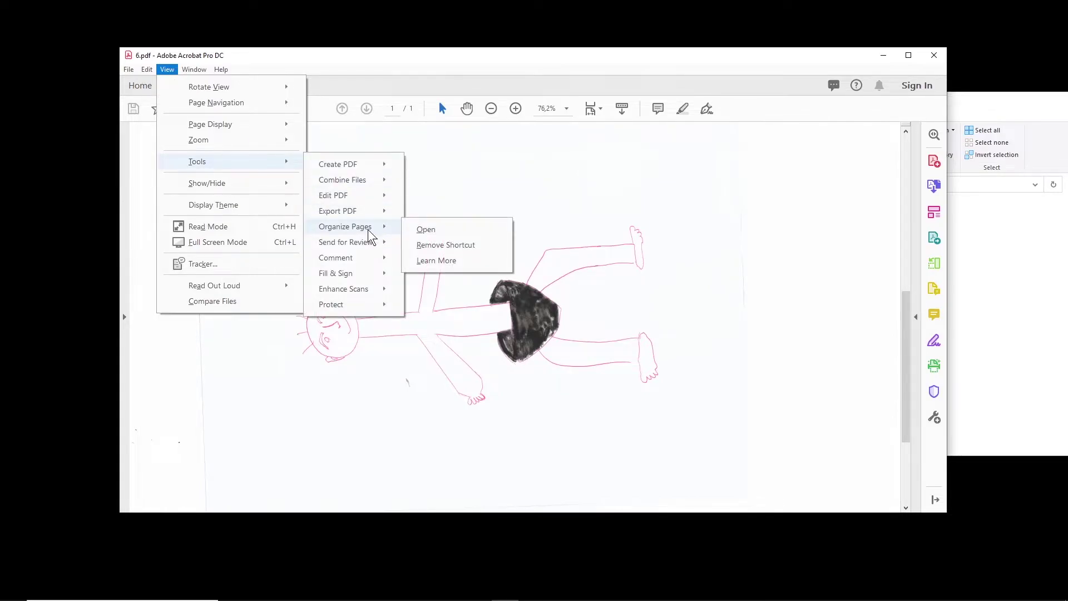
click(435, 229)
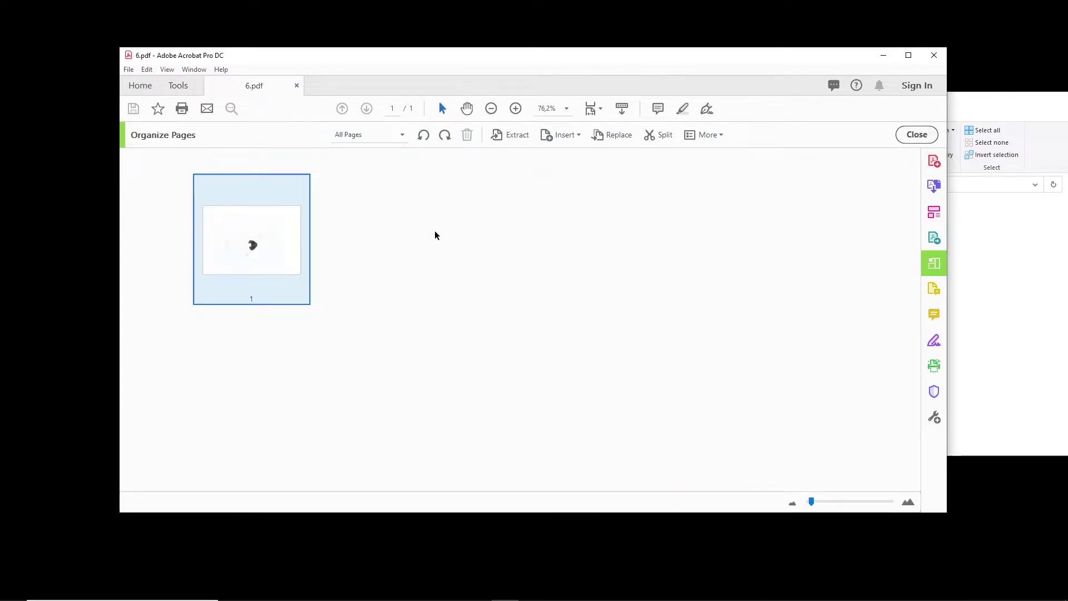
click(444, 135)
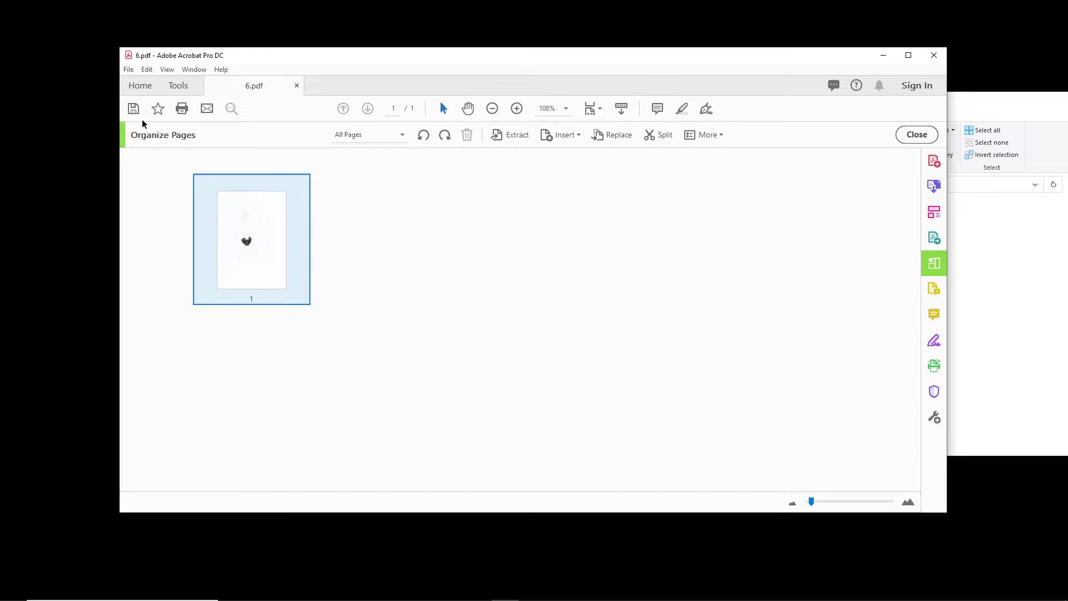
Step: Save the rotated document as 11.pdf
click(129, 70)
click(171, 155)
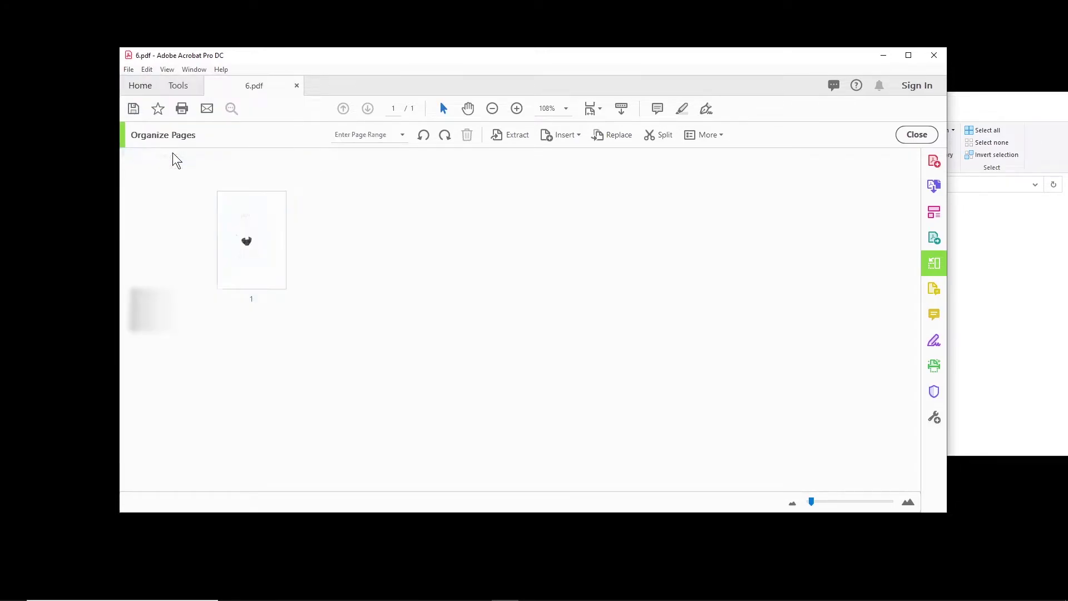
key(BackSpace)
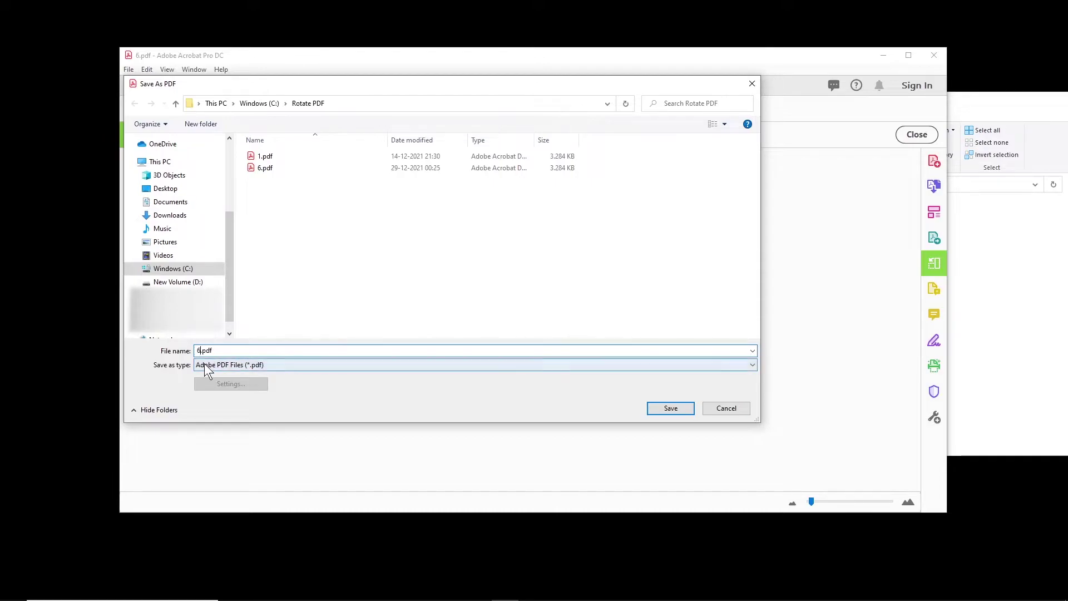
text(11)
key(Return)
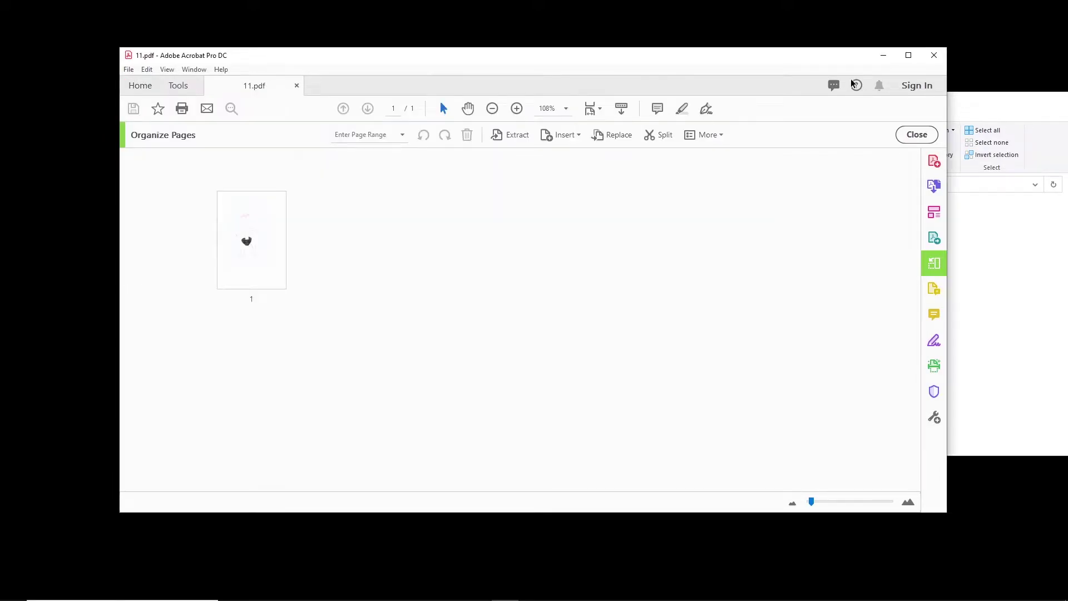
Step: Close the document and reopen 11.pdf to confirm the figure stands upright
click(933, 55)
double_click(622, 242)
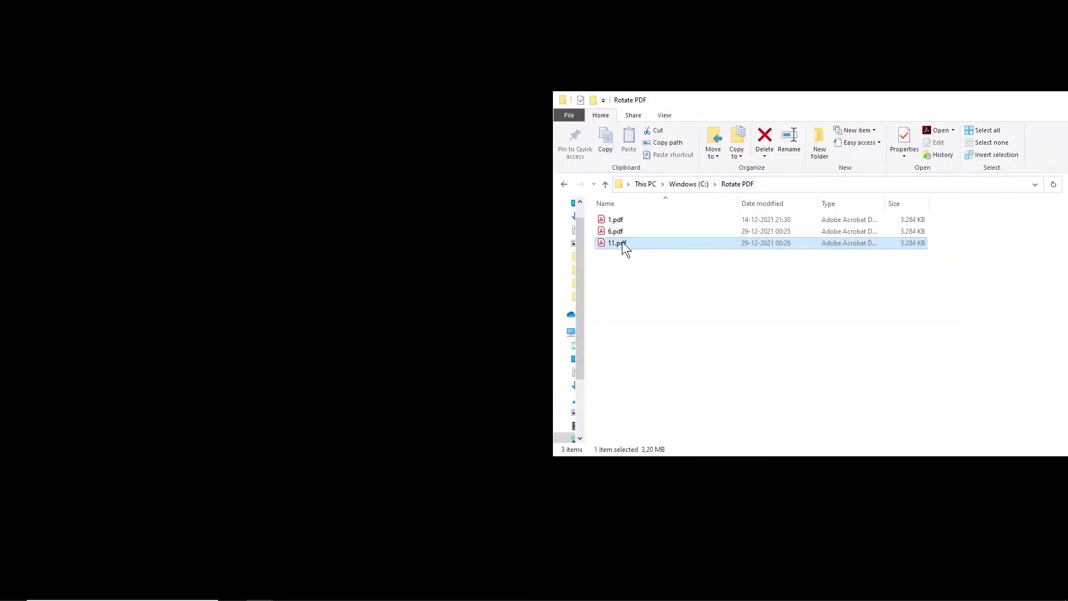
scroll(462, 340, down, 5)
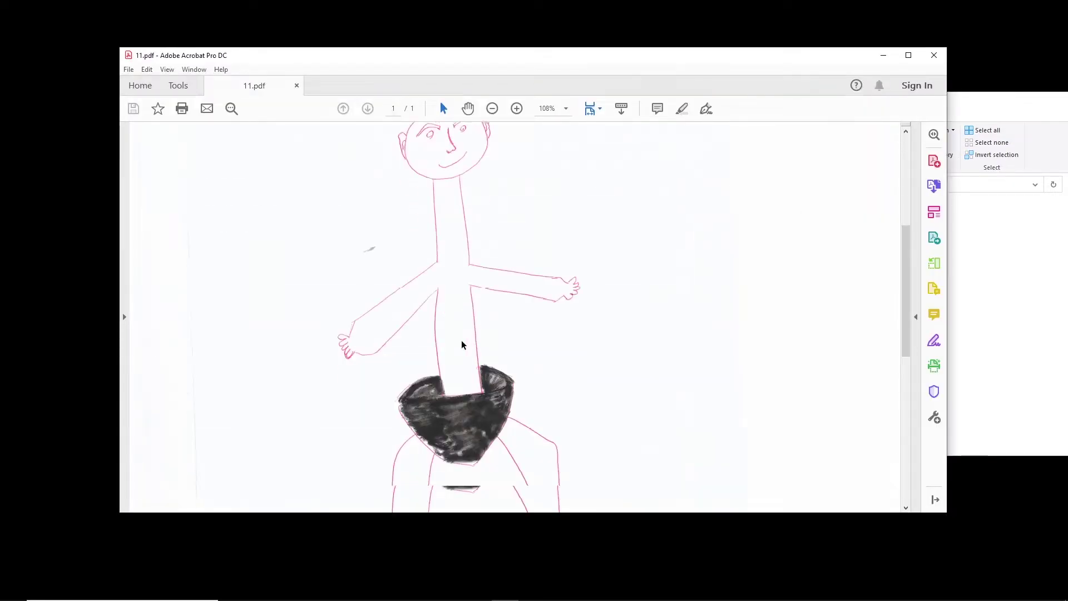
scroll(465, 353, up, 3)
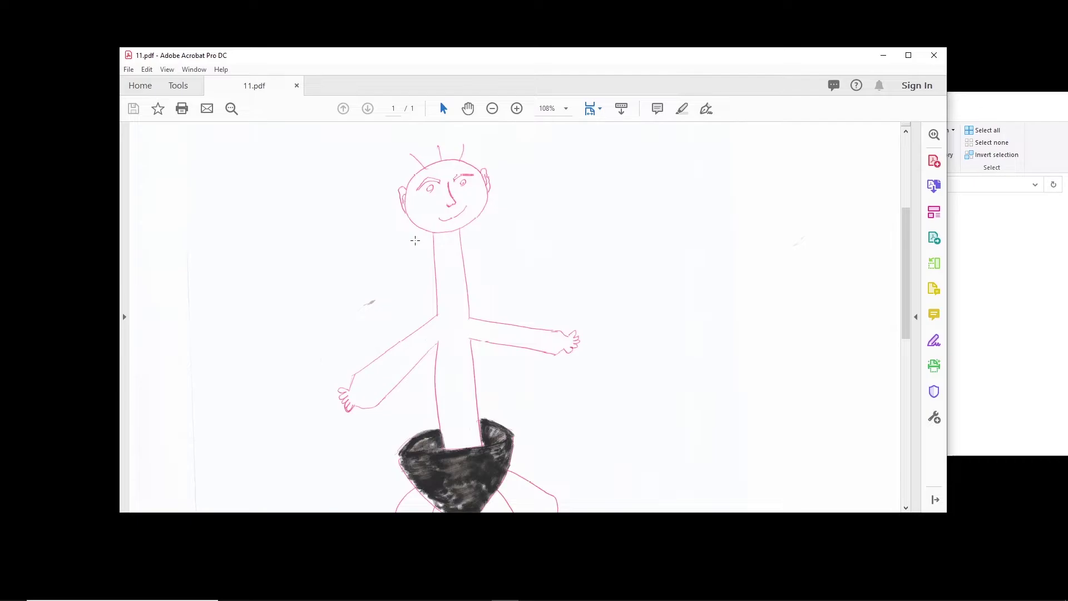
Step: Switch 11.pdf into the Edit PDF tool
click(167, 71)
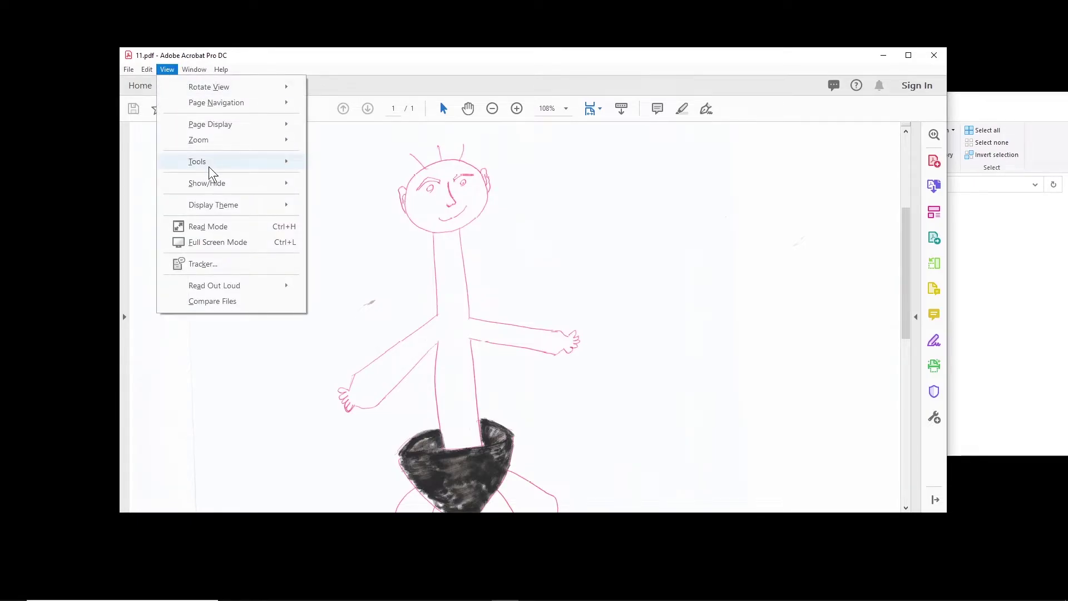
mouse_move(209, 163)
mouse_move(346, 201)
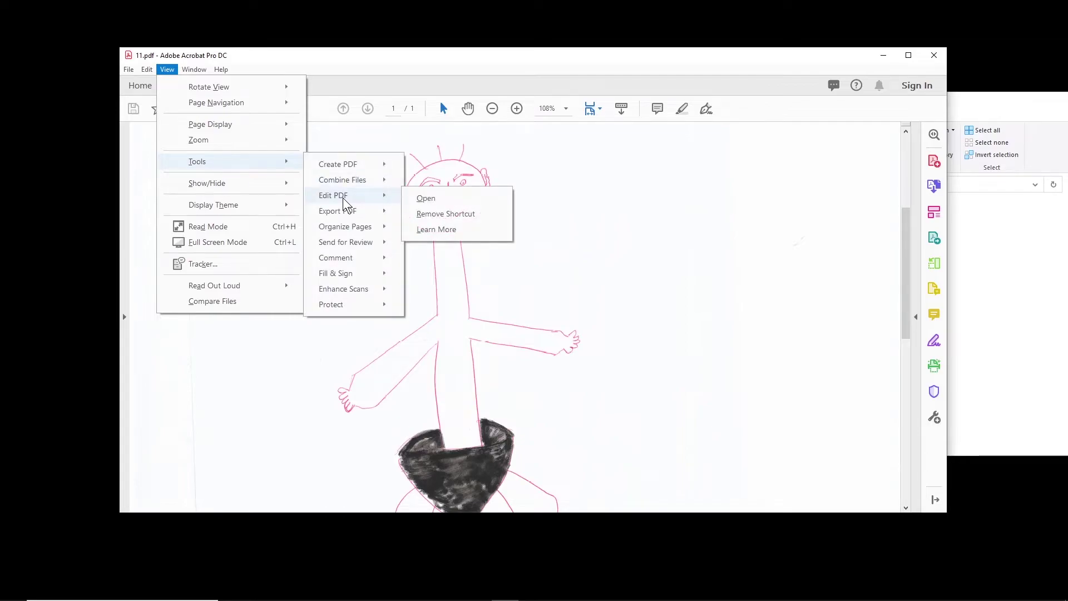
click(439, 198)
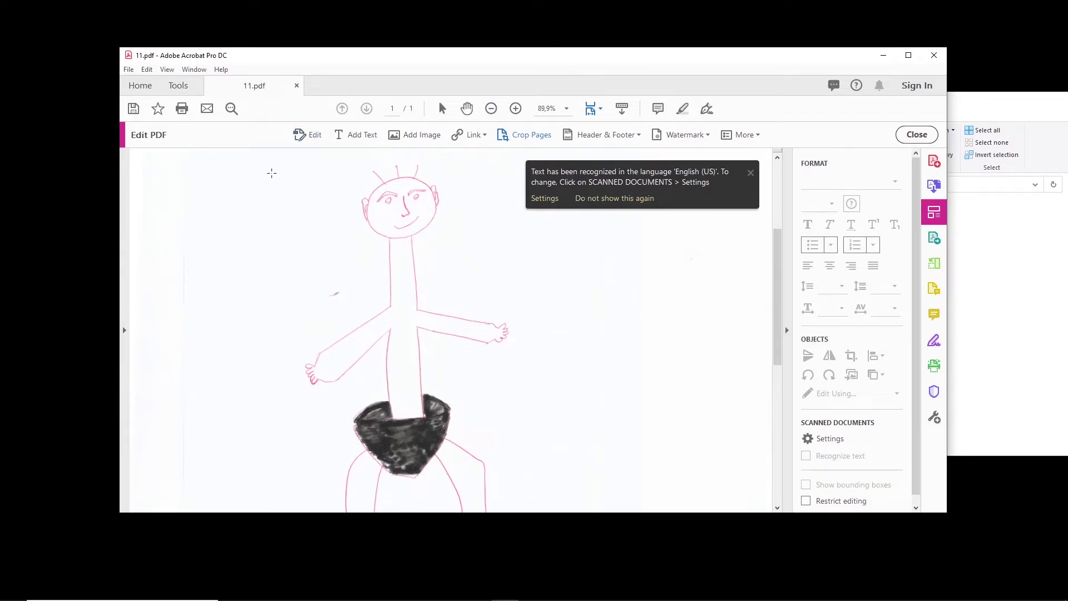
Step: Draw a crop box around the stick figure and apply it, giving a 5.544 × 8.407 in page
mouse_move(263, 153)
mouse_down()
mouse_move(589, 546)
mouse_move(567, 573)
mouse_move(568, 384)
mouse_up()
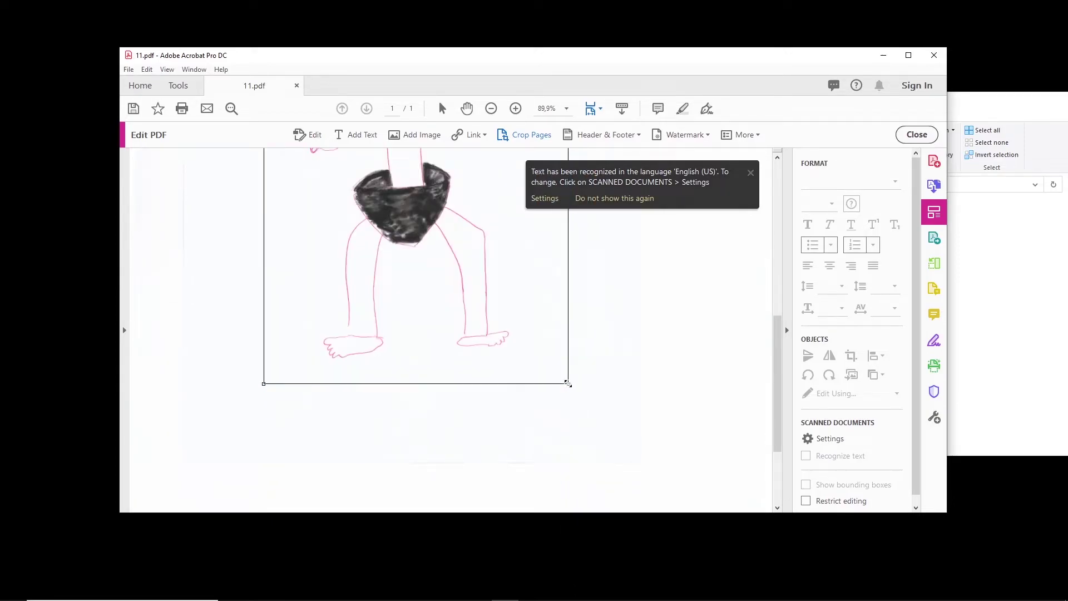
double_click(493, 206)
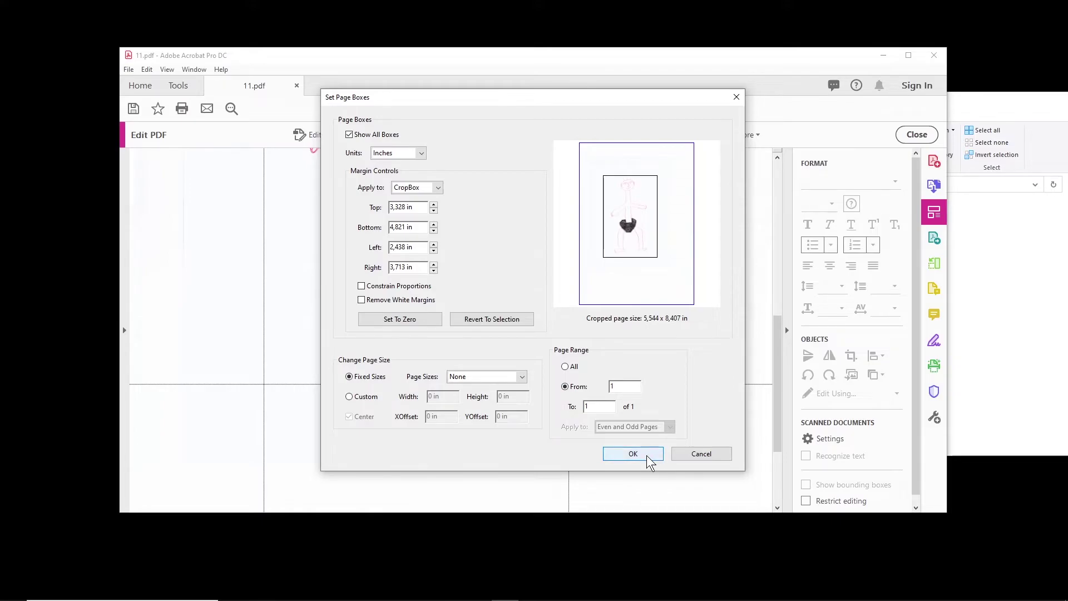
click(633, 454)
Step: Save the cropped 11.pdf and close it
scroll(645, 453, up, 8)
scroll(462, 295, down, 15)
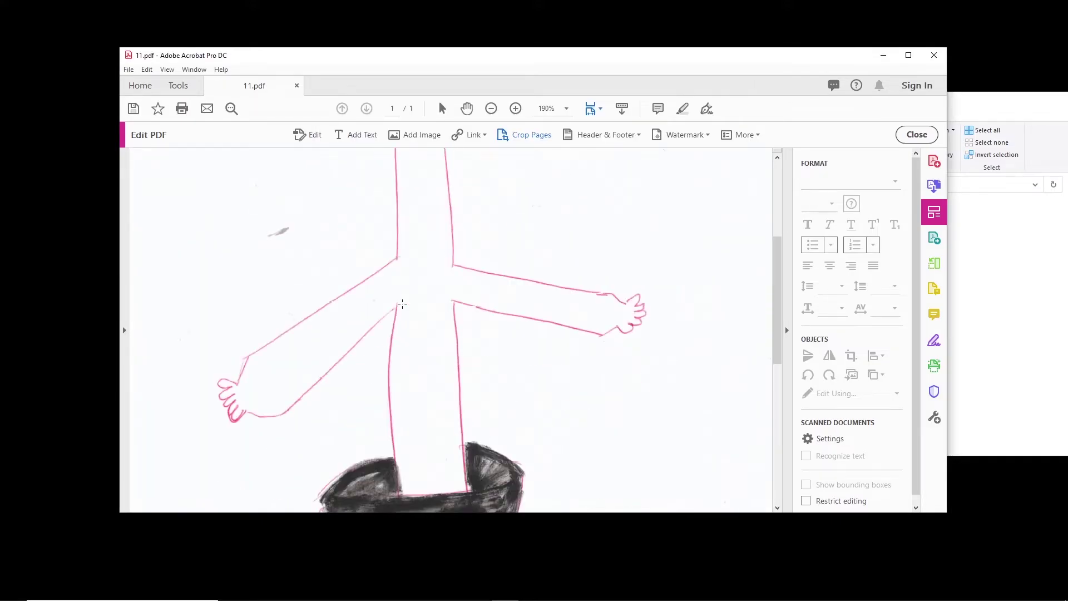
click(134, 108)
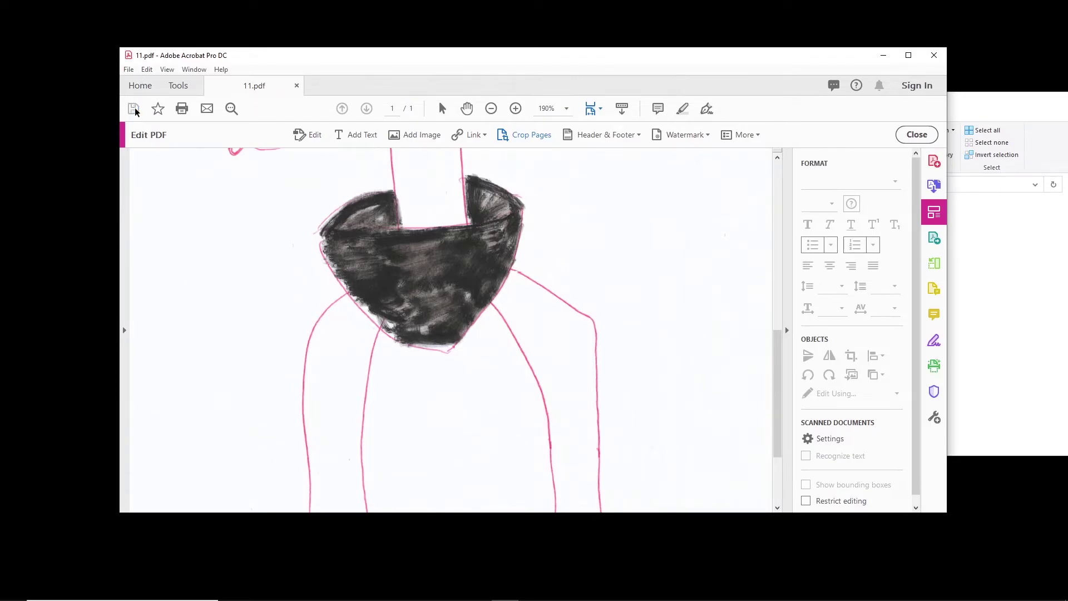
click(934, 56)
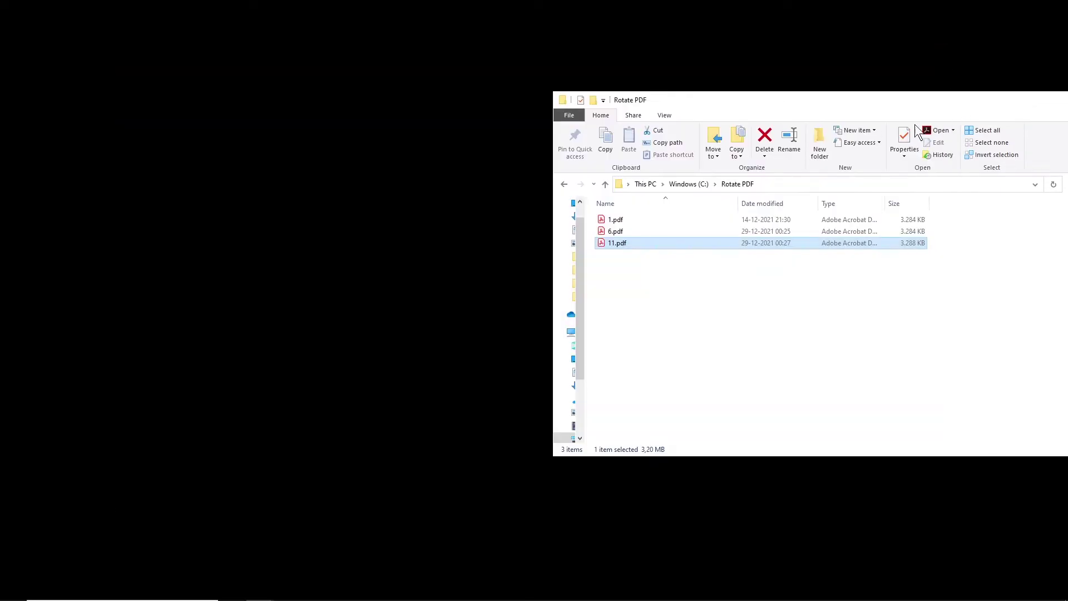
Step: Reopen 11.pdf, zoom out to check the crop, then close it
double_click(606, 244)
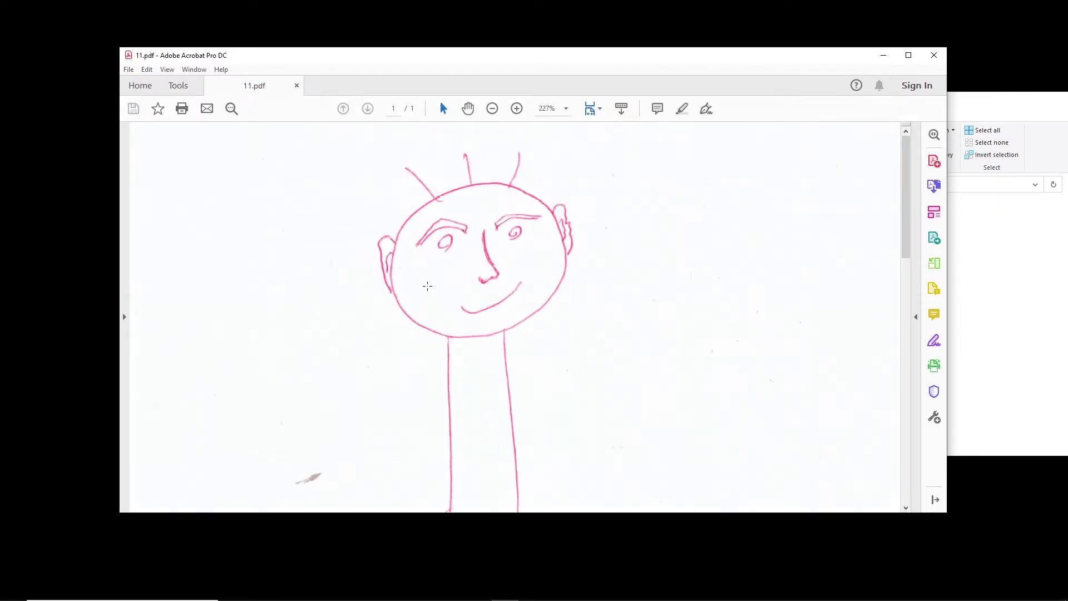
scroll(497, 315, down, 15)
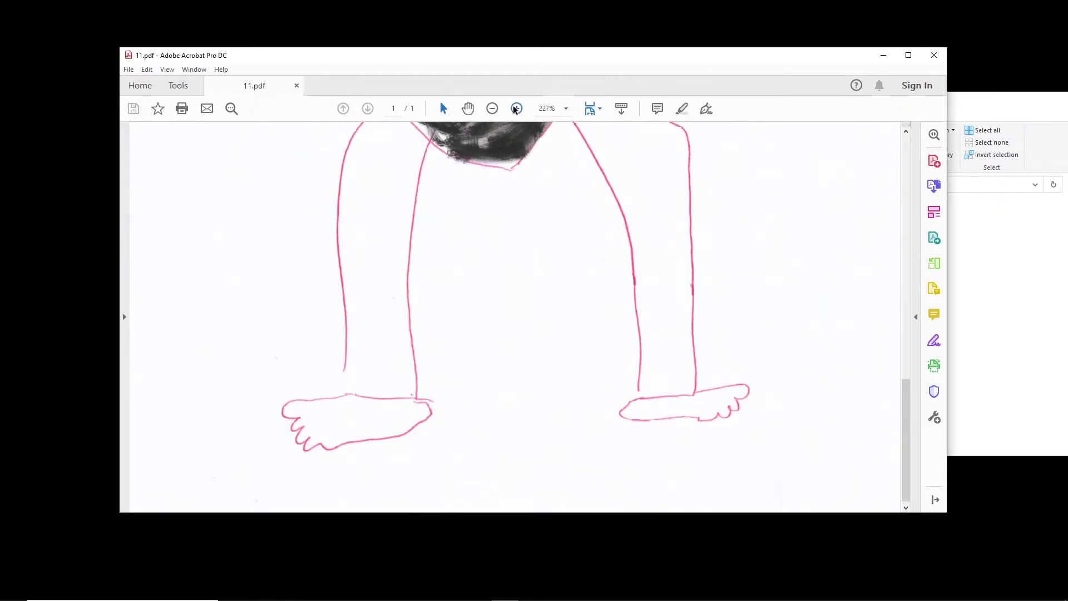
click(493, 109)
click(495, 109)
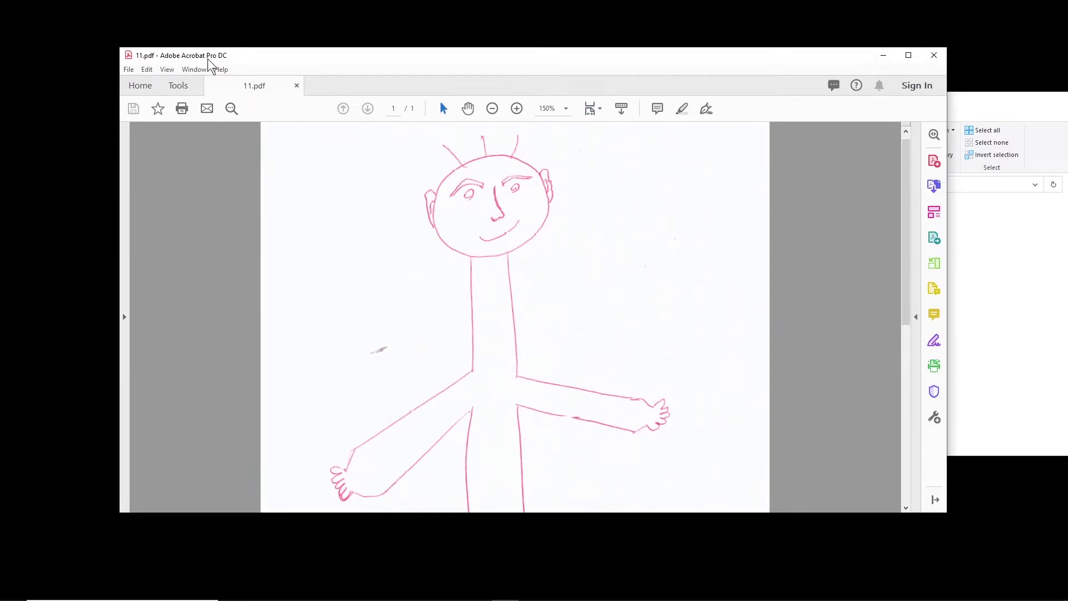
click(934, 55)
Step: Open 1.pdf in Adobe Acrobat Reader DC
click(612, 225)
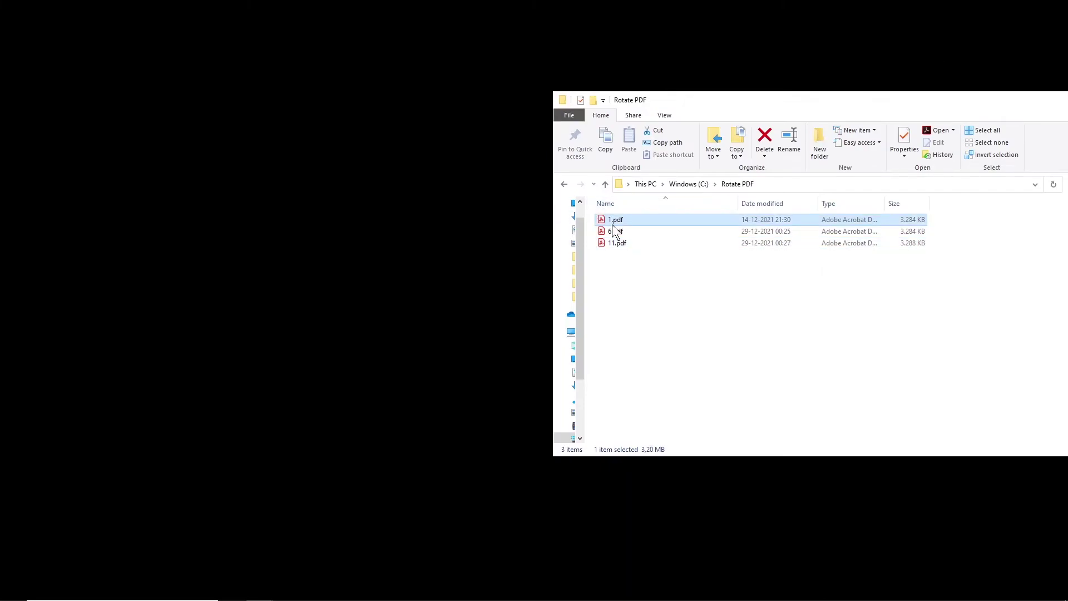
right_click(612, 225)
mouse_move(539, 352)
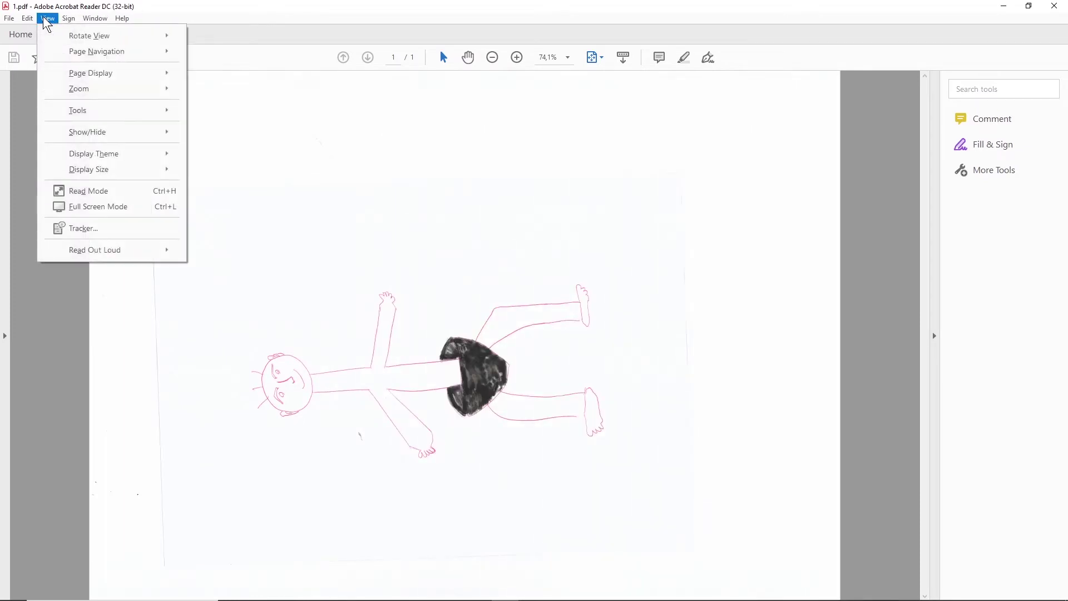
mouse_move(88, 114)
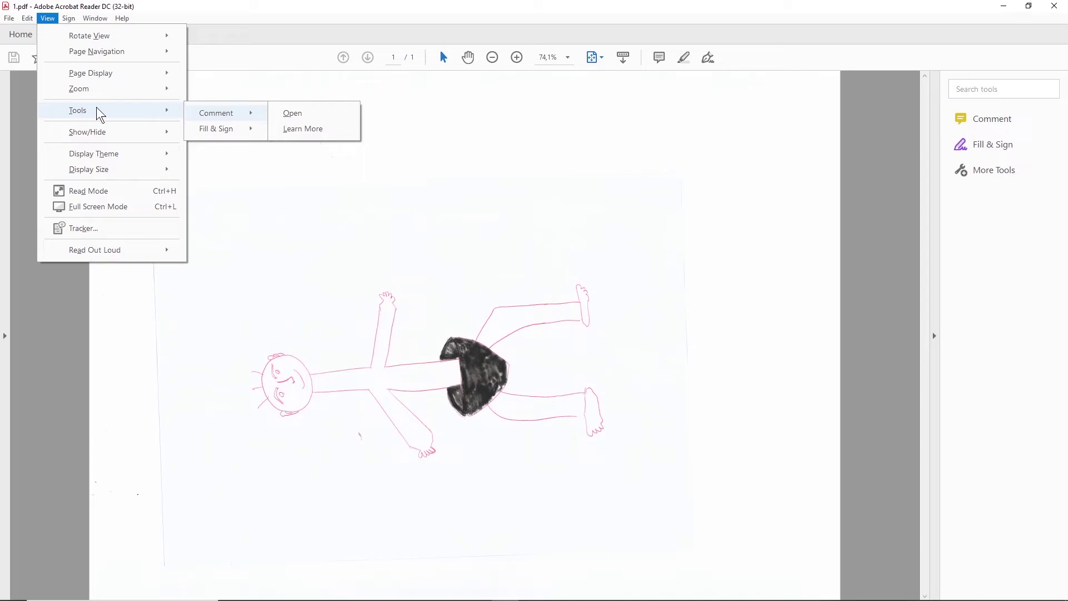
click(290, 219)
click(852, 213)
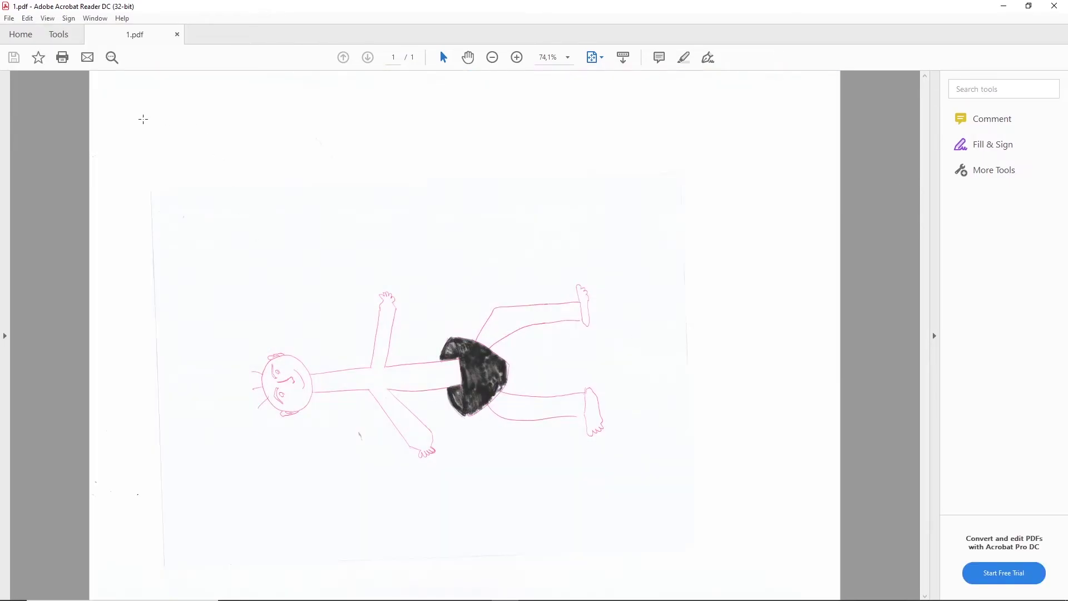
Step: Rotate the page view clockwise so the stick figure stands upright
click(49, 22)
mouse_move(100, 35)
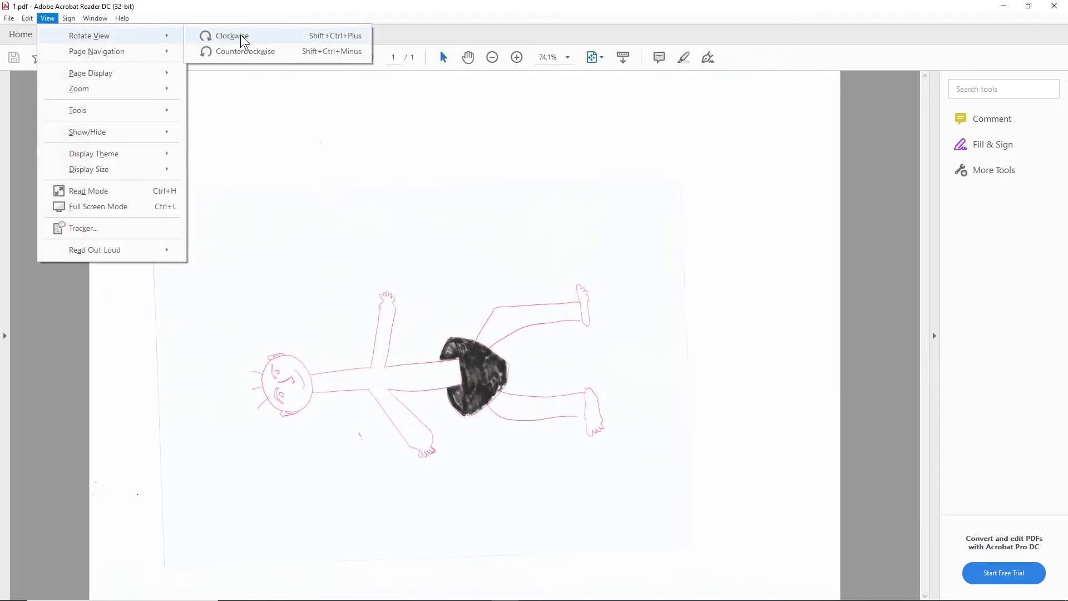
click(240, 41)
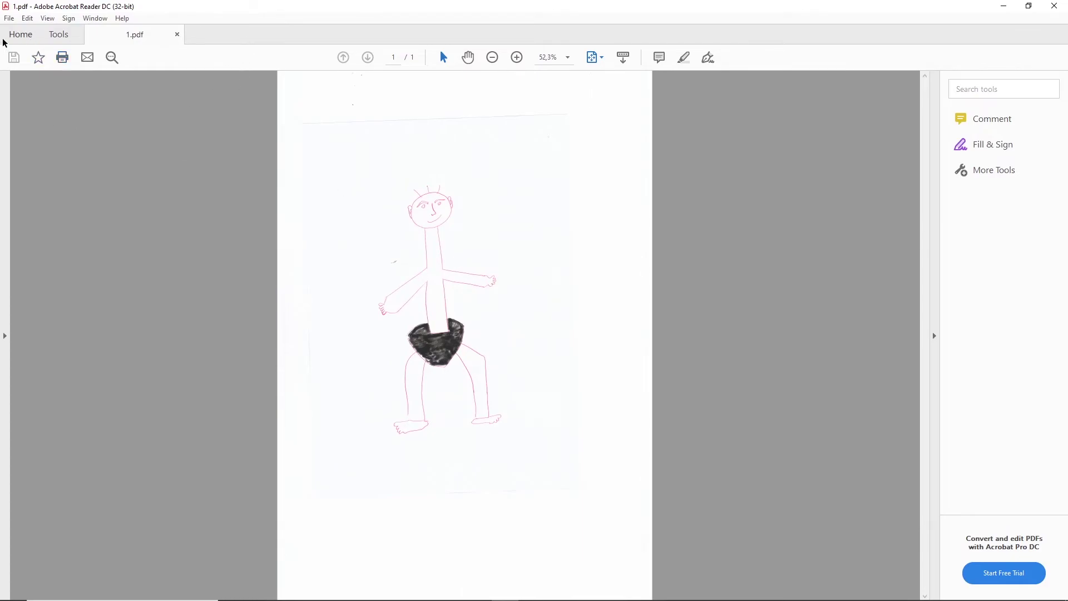
Step: Print the upright page to the Adobe PDF printer, saving it as 22.pdf
click(67, 60)
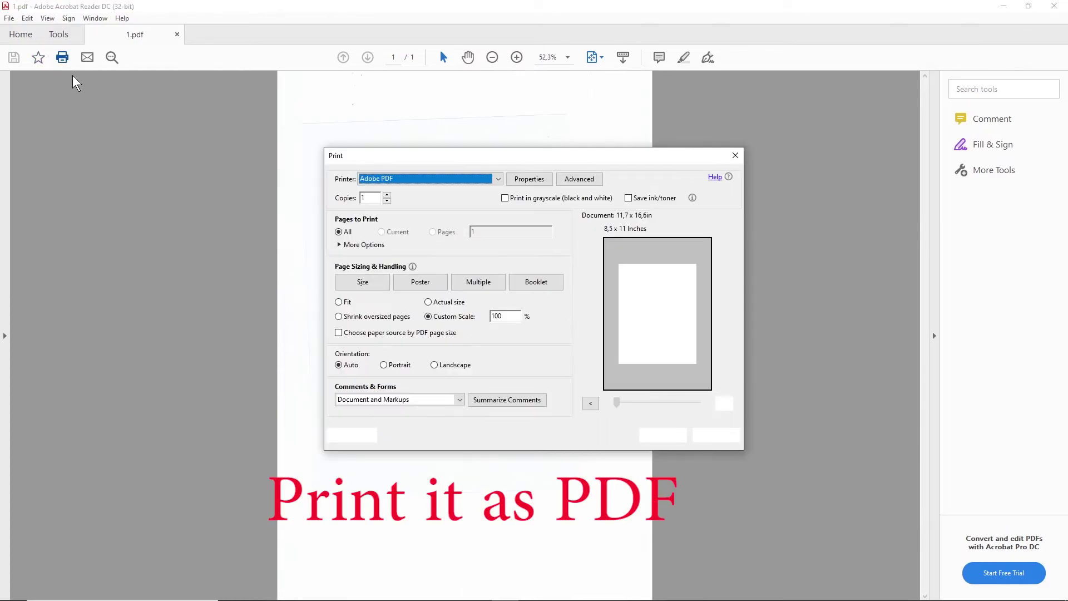
click(662, 436)
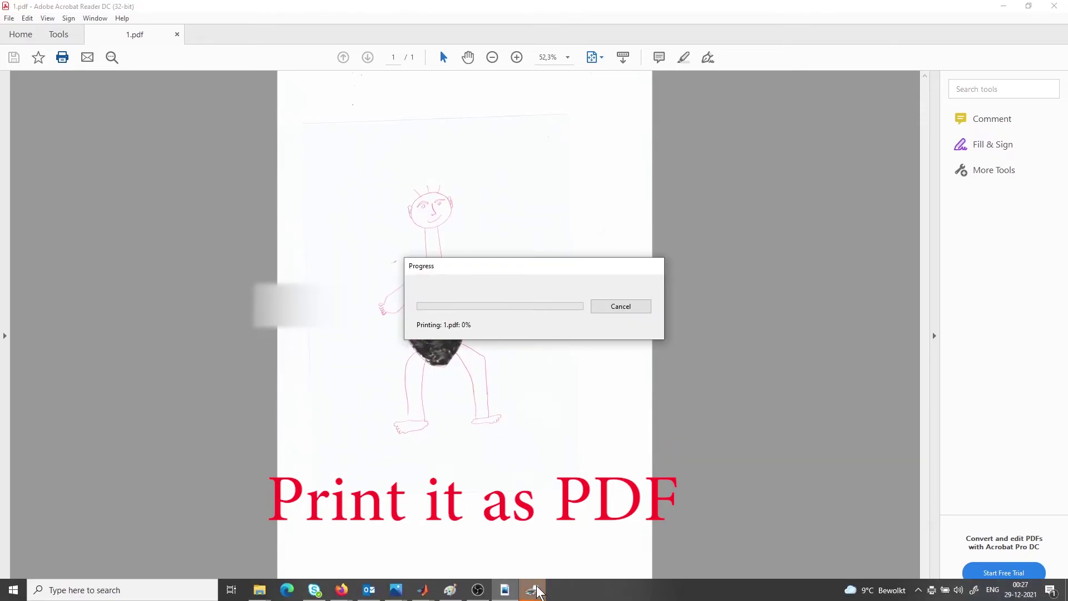
key(BackSpace)
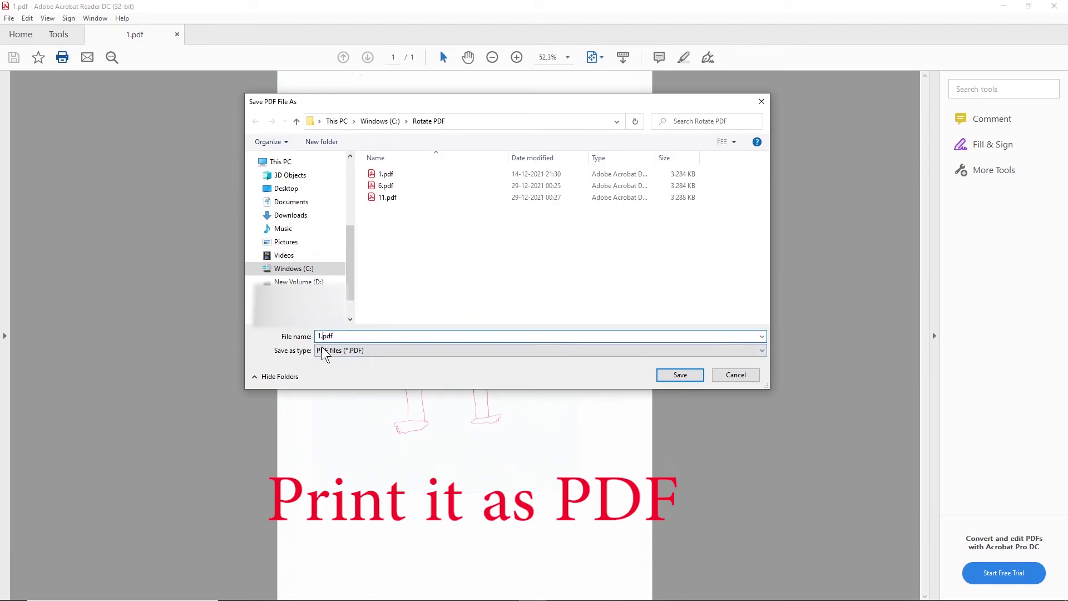
text(12)
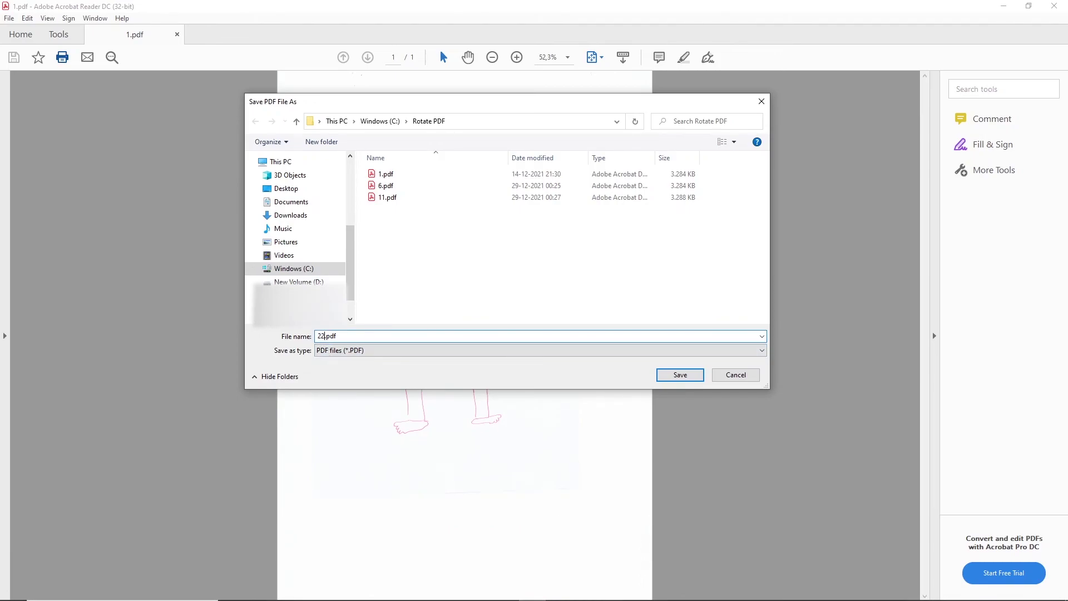
key(Return)
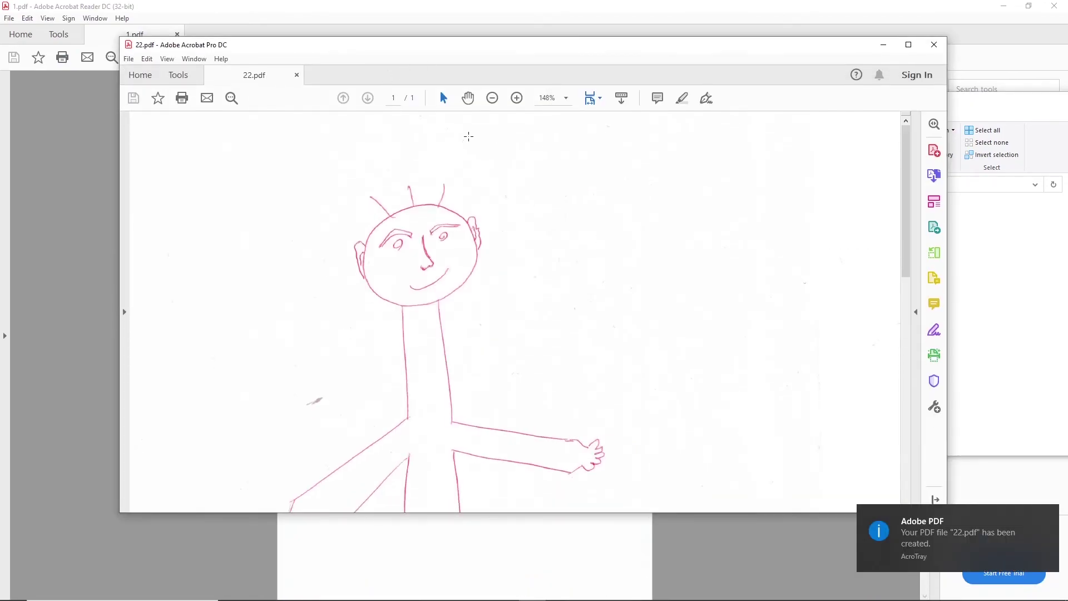
click(491, 98)
scroll(474, 131, down, 5)
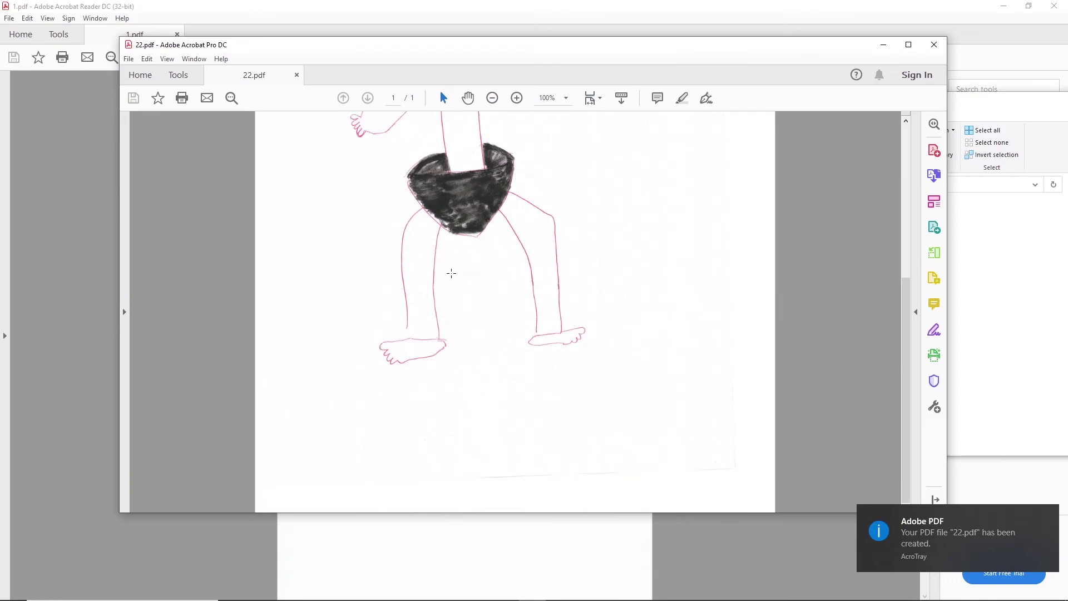
scroll(449, 269, up, 5)
scroll(463, 289, down, 3)
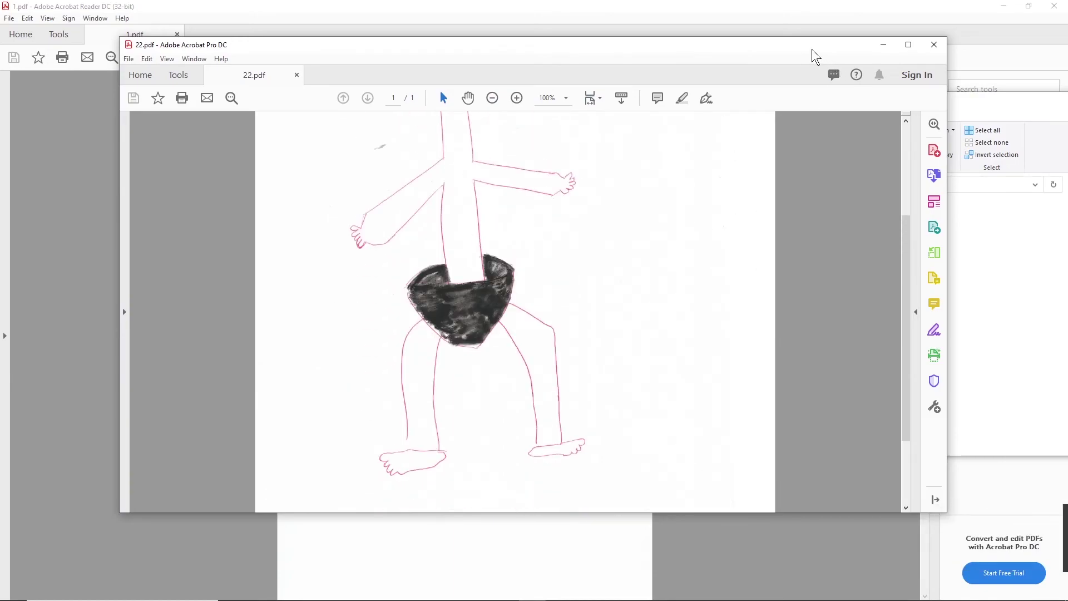
drag(810, 51, 736, 53)
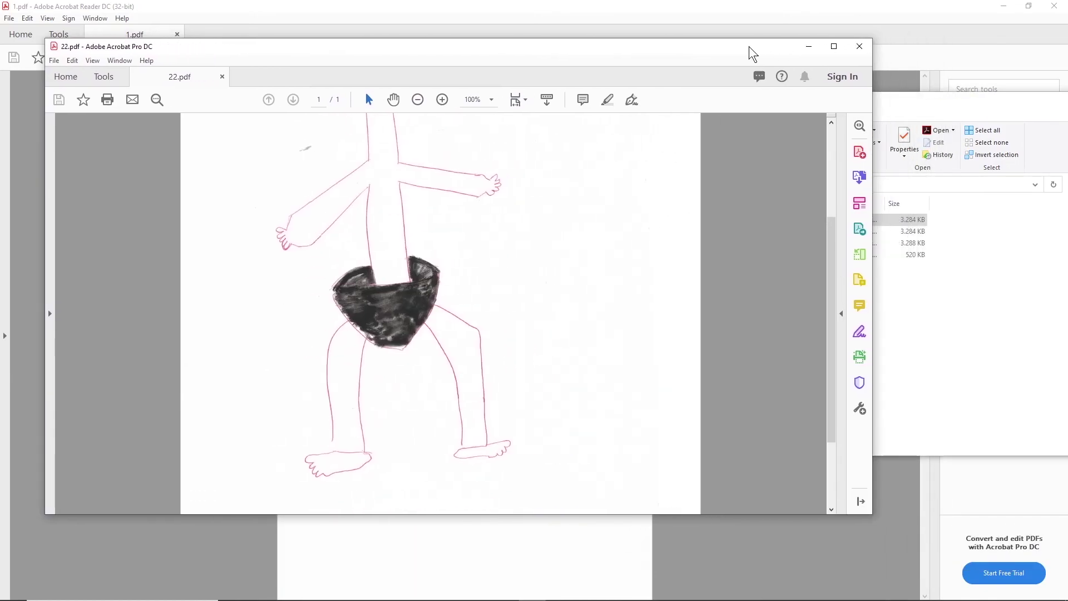
click(859, 46)
click(618, 255)
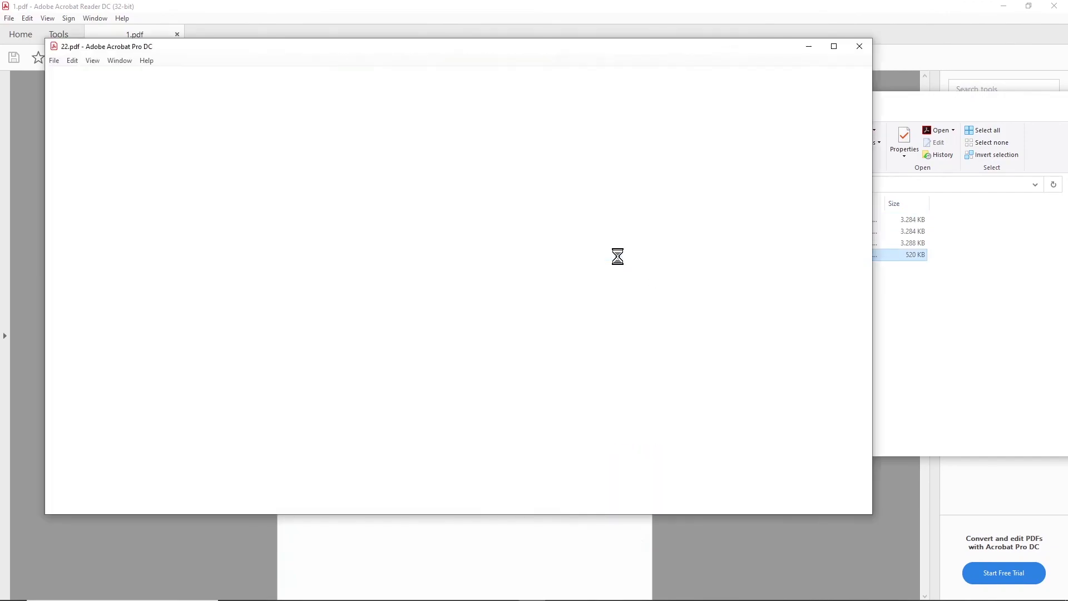
scroll(296, 351, down, 5)
scroll(297, 351, up, 5)
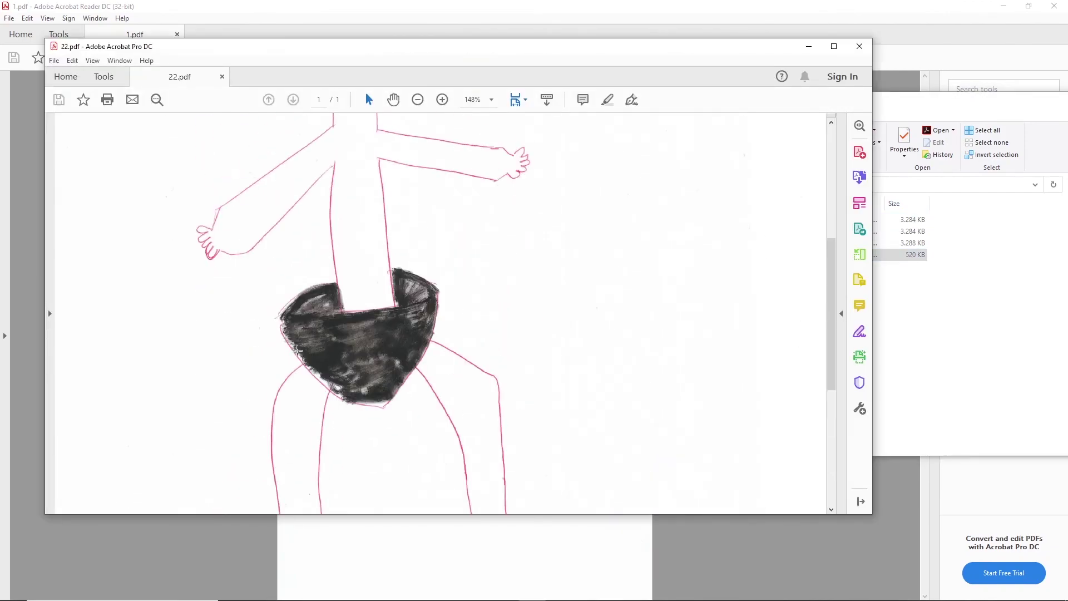